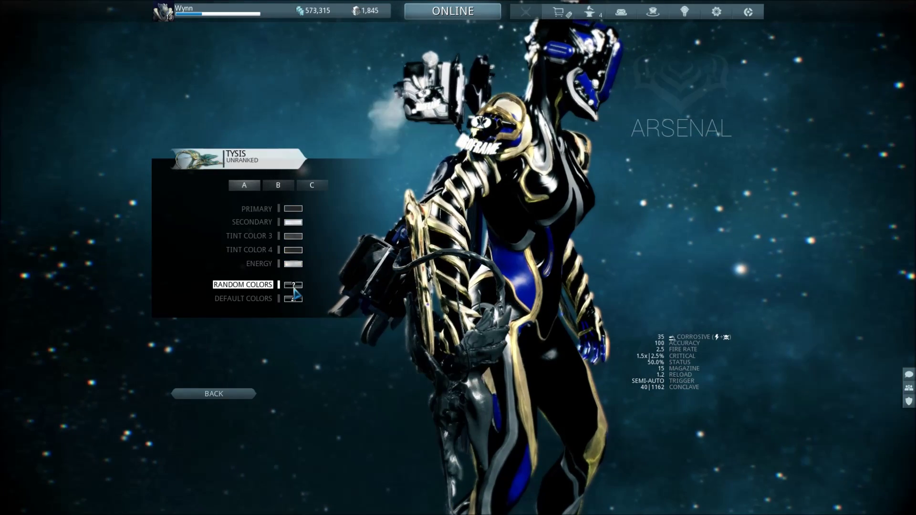
Reroll the Tysis colours seven times, passing orange to a green-and-pink scheme.
{"action": "left_click", "coordinate": [294, 286]}
{"action": "left_click", "coordinate": [294, 285]}
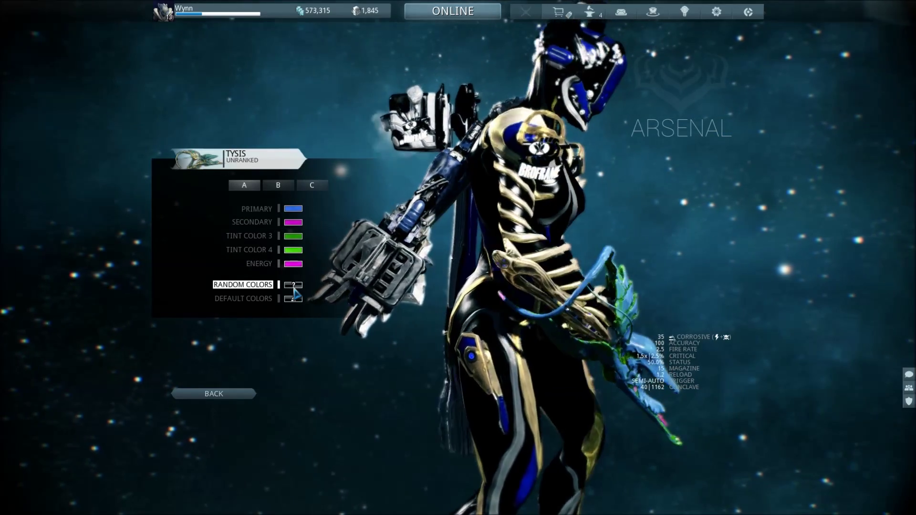
{"action": "left_click", "coordinate": [293, 286]}
{"action": "left_click", "coordinate": [294, 287]}
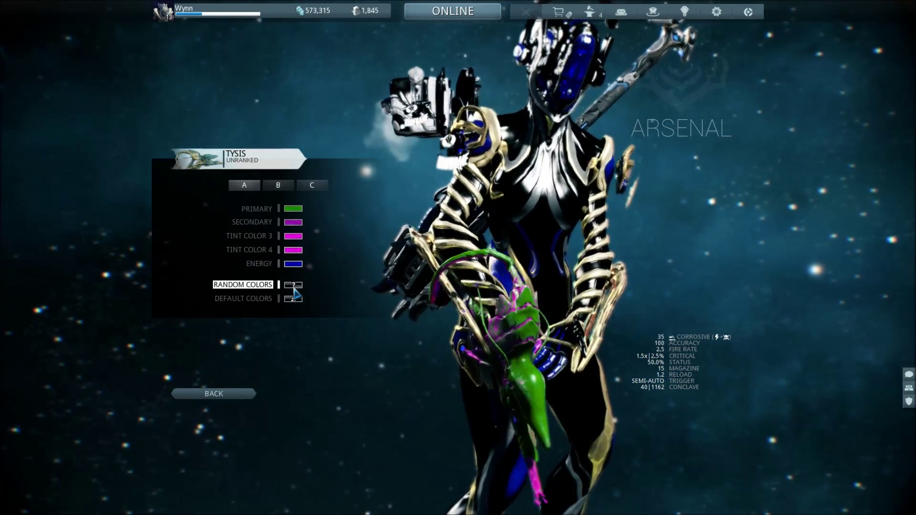
{"action": "left_click", "coordinate": [295, 286]}
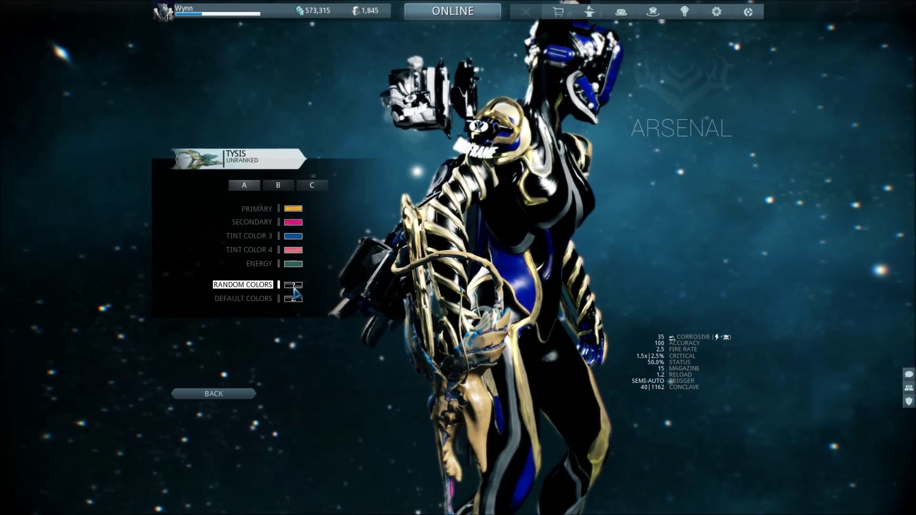
{"action": "left_click", "coordinate": [294, 287]}
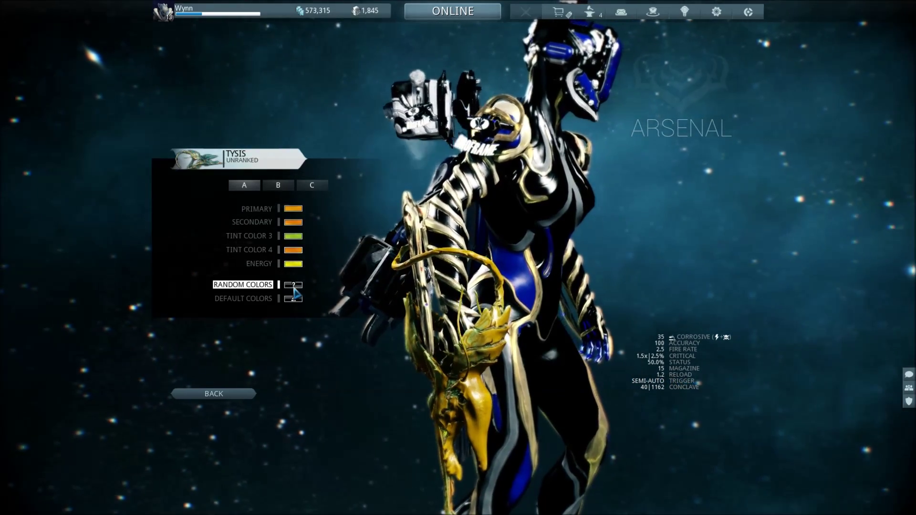
{"action": "left_click", "coordinate": [295, 286]}
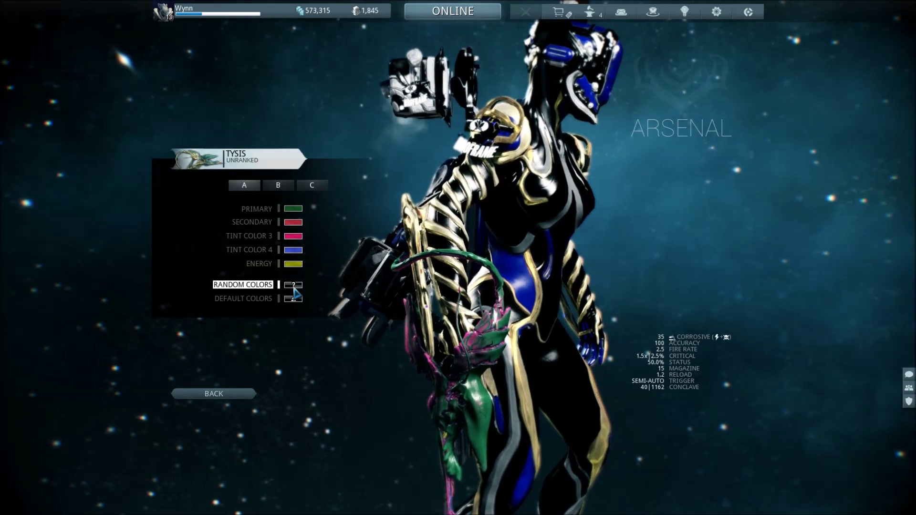